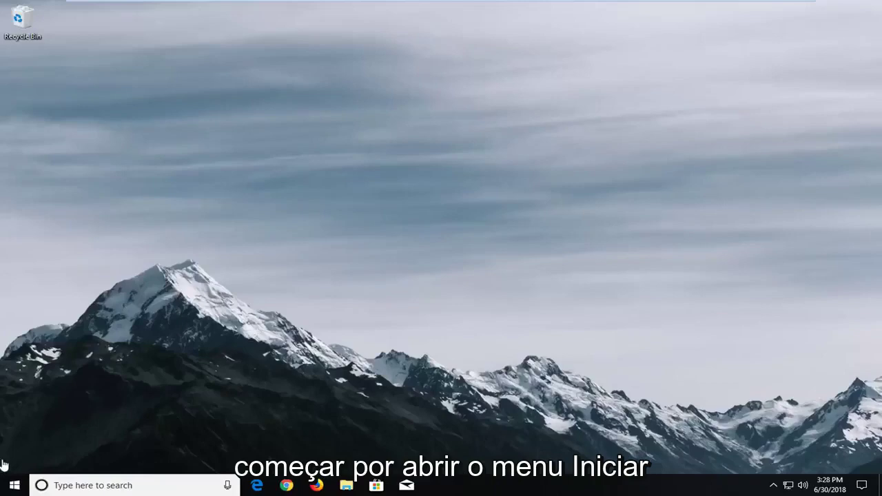
# Open the Sound control panel from a system search for "sound" and move its window toward the middle of the desktop
pyautogui.click(12, 485)
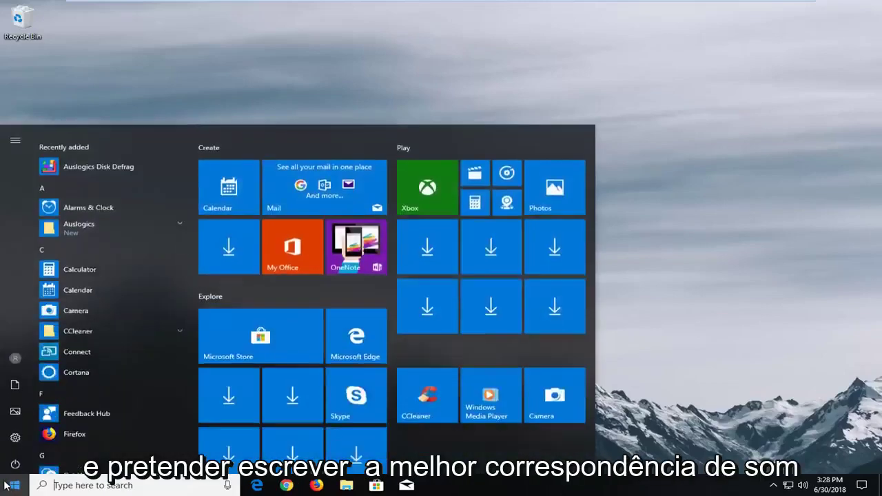
pyautogui.write('sound')
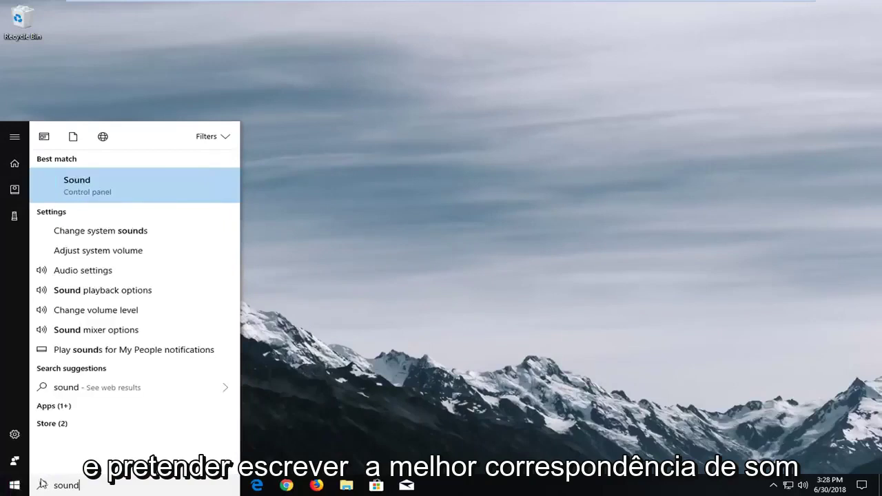
pyautogui.click(78, 195)
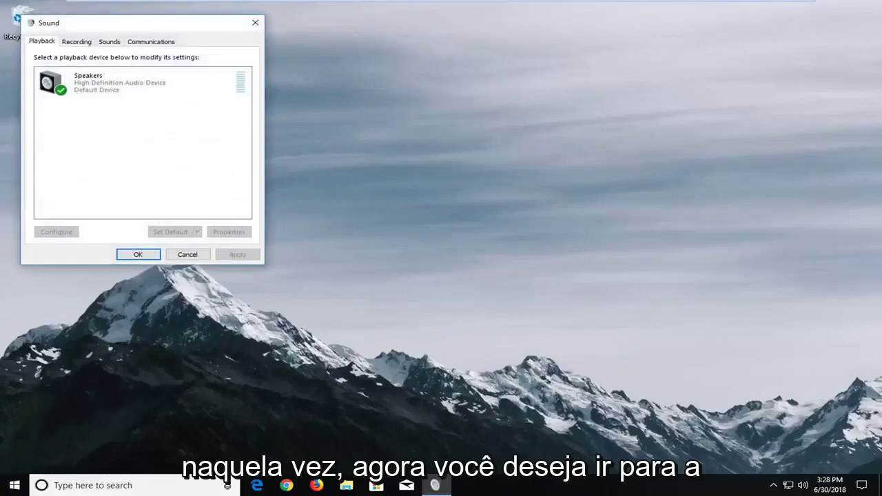
pyautogui.moveTo(123, 27); pyautogui.dragTo(315, 85)
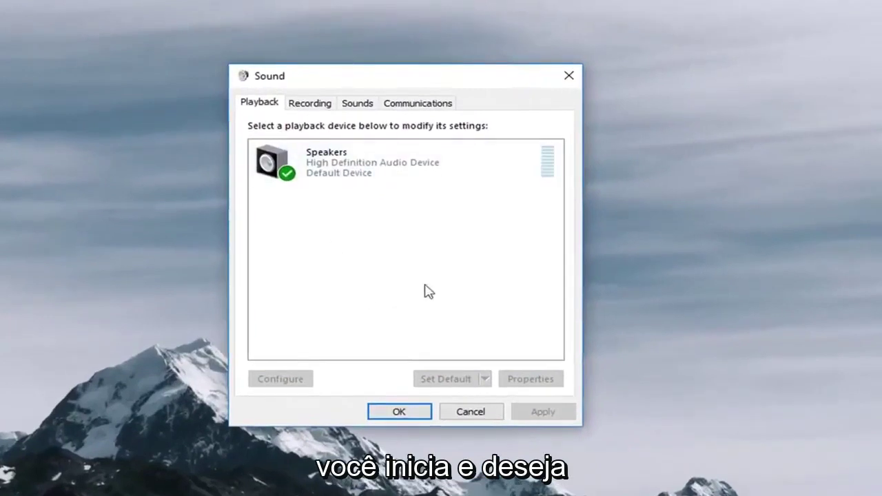
# Check that Show Disabled Devices and Show Disconnected Devices are turned on for the playback devices list
pyautogui.rightClick(346, 206)
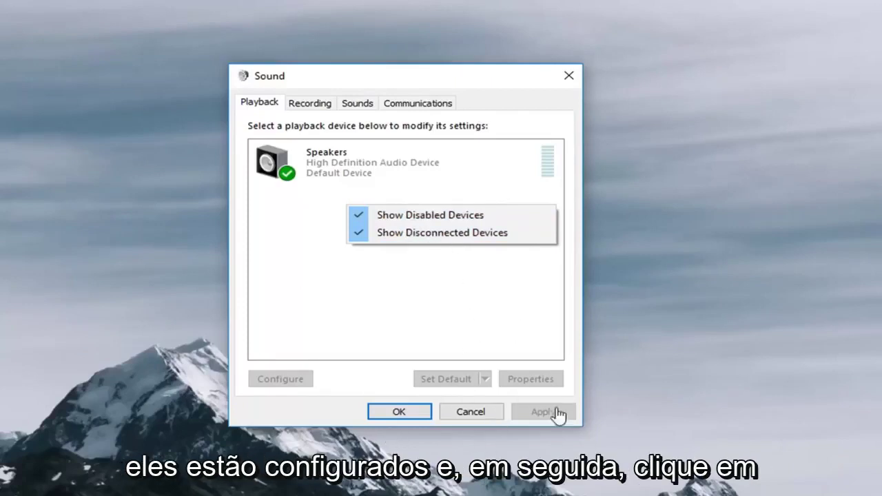
pyautogui.click(289, 173)
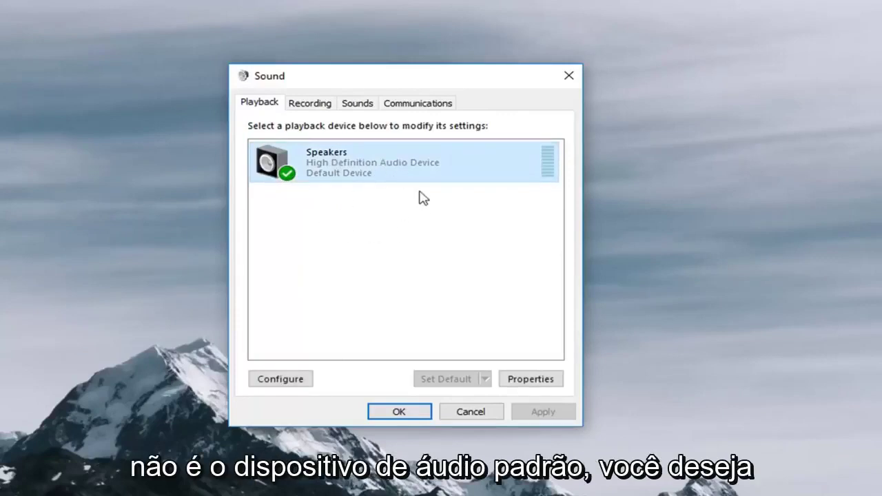
pyautogui.click(340, 224)
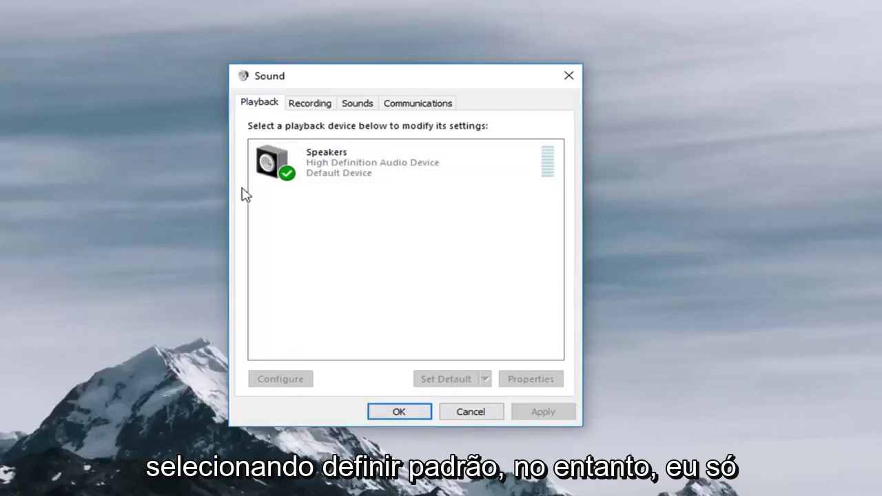
pyautogui.click(336, 172)
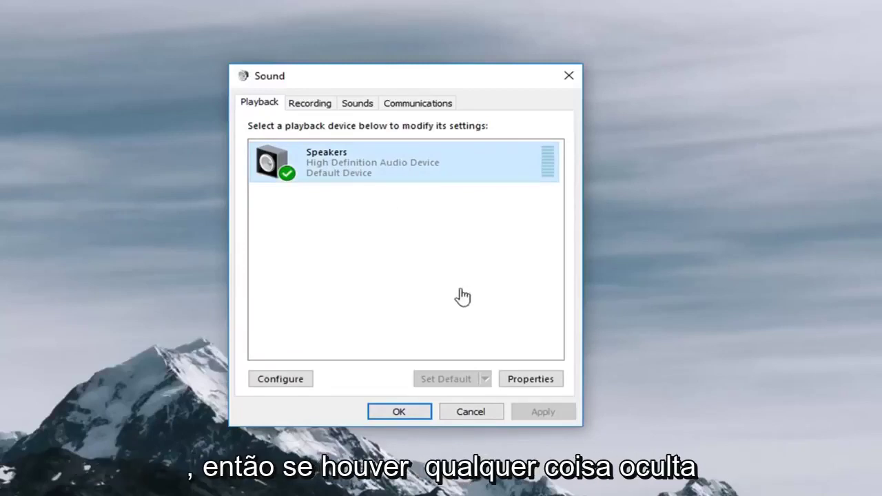
pyautogui.rightClick(364, 207)
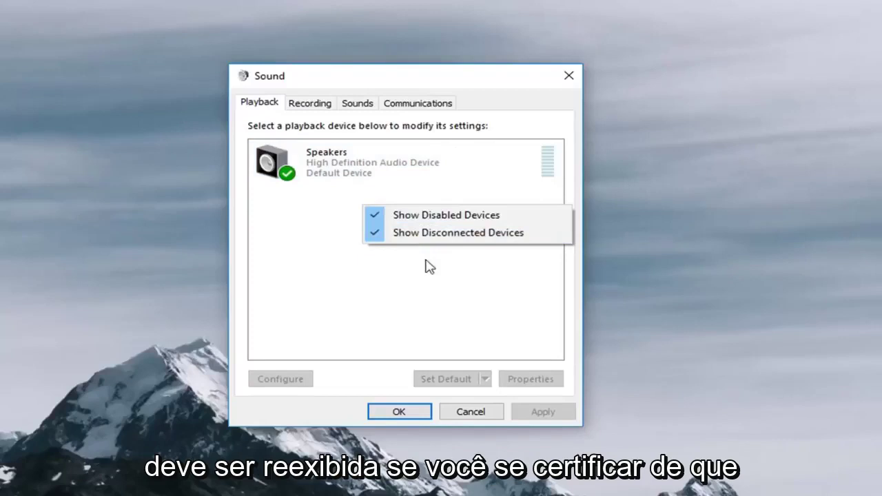
pyautogui.click(297, 265)
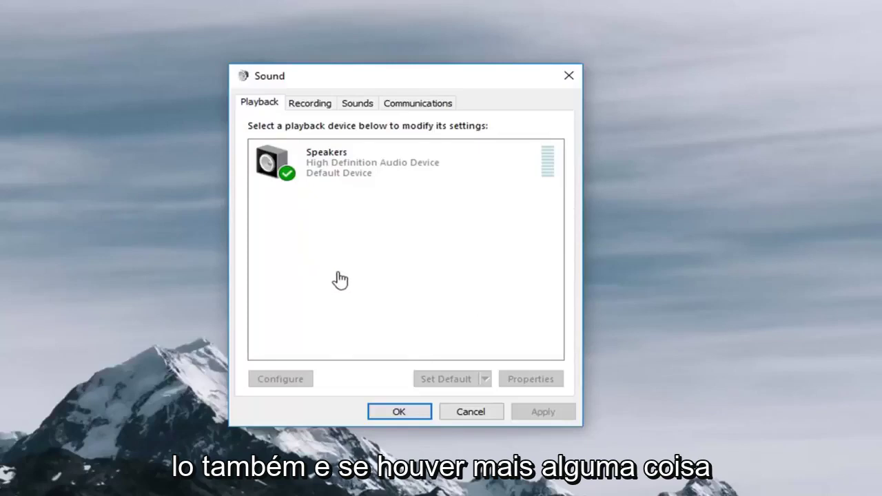
# Check whether the Speakers device offers an enable or disable option, and close the Sound dialog
pyautogui.rightClick(348, 162)
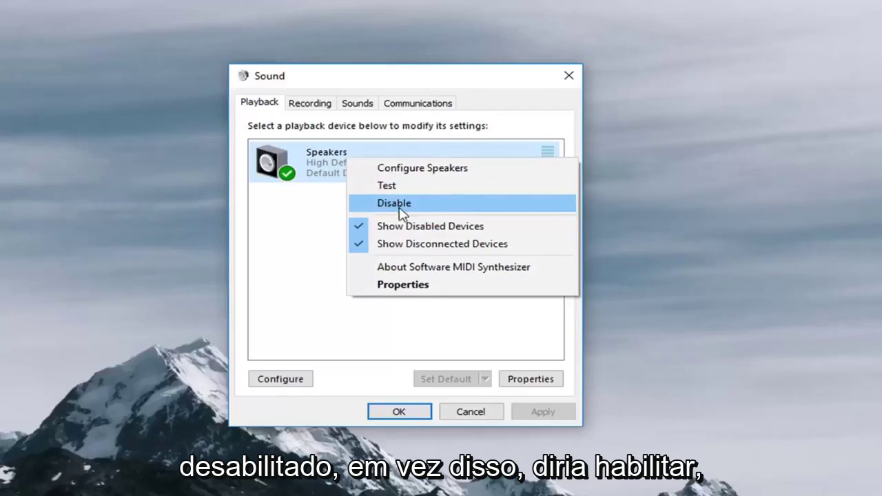
pyautogui.click(289, 240)
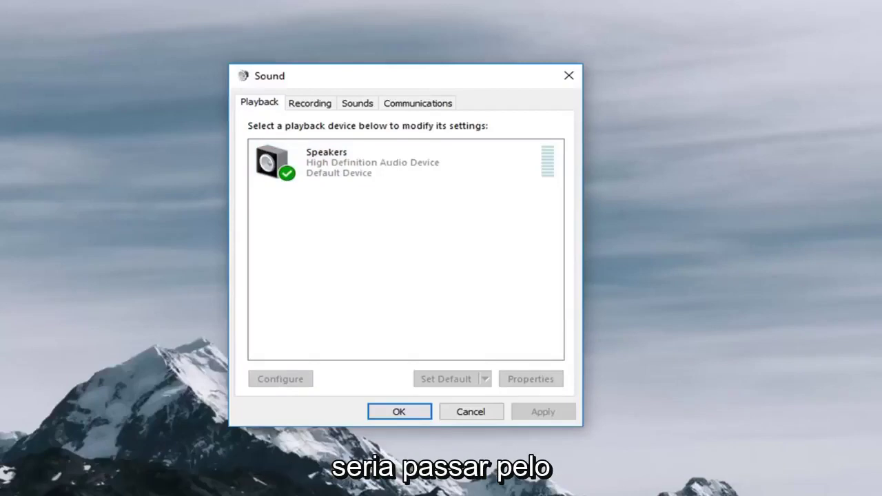
pyautogui.click(572, 79)
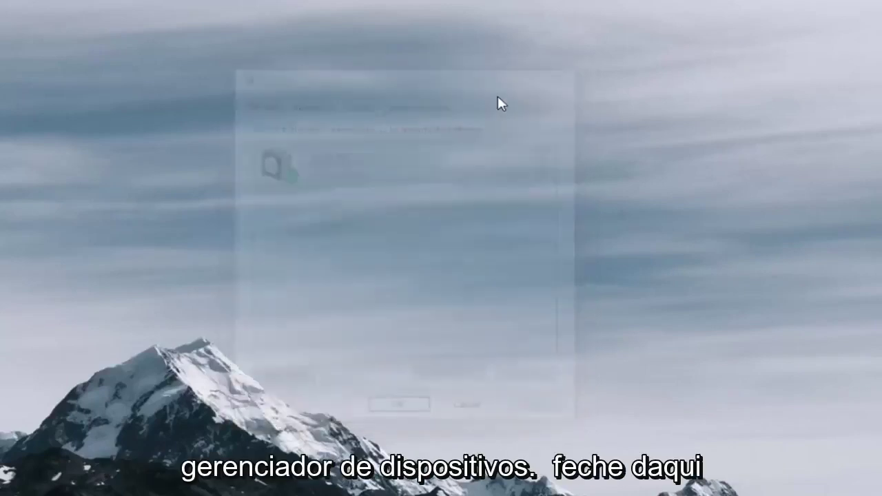
# Search the system for "device manager" and open Device Manager
pyautogui.click(14, 486)
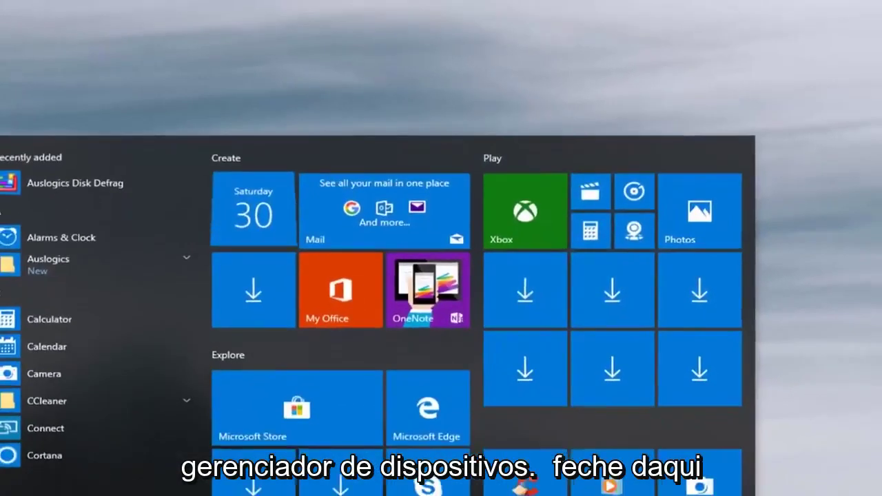
pyautogui.write('device')
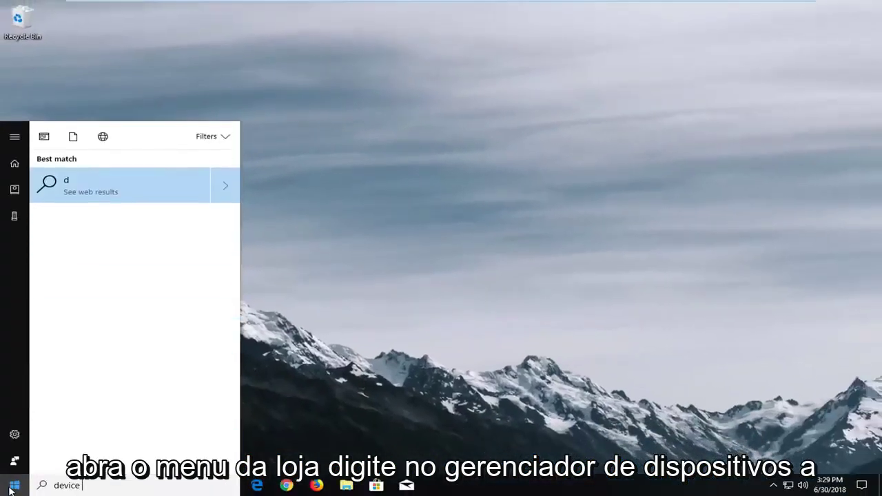
pyautogui.write(' manager')
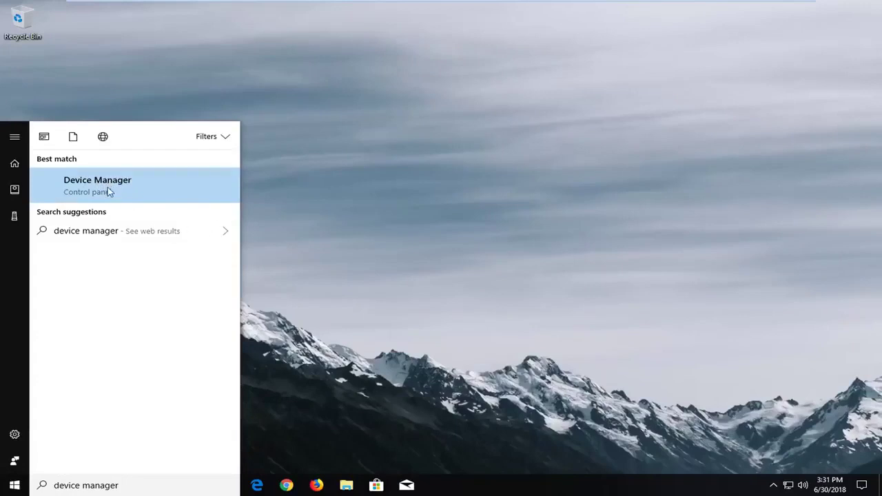
pyautogui.click(107, 191)
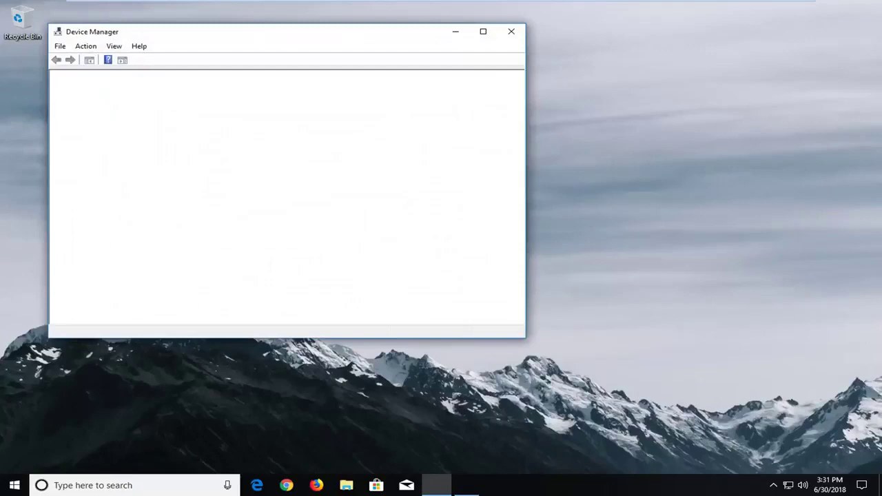
# Move the Device Manager window clear and force the unresponsive Microsoft Management Console to close
pyautogui.moveTo(351, 38); pyautogui.dragTo(470, 86)
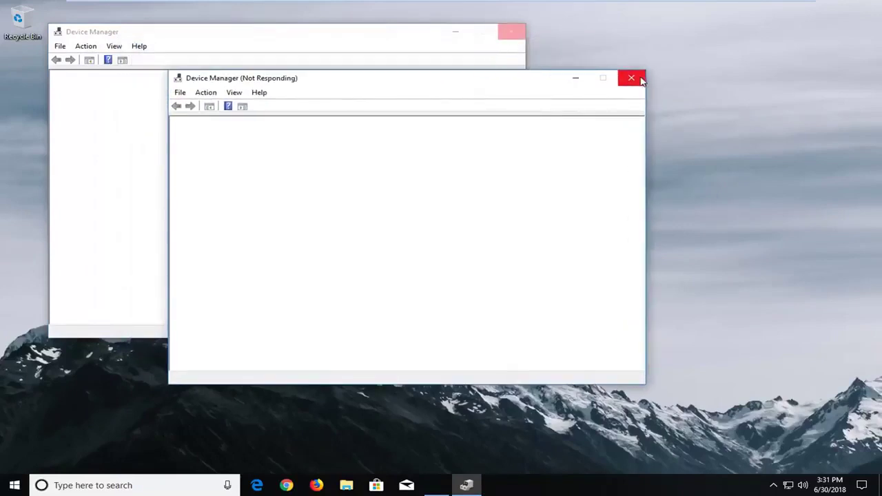
pyautogui.moveTo(292, 36); pyautogui.dragTo(437, 81)
pyautogui.click(388, 251)
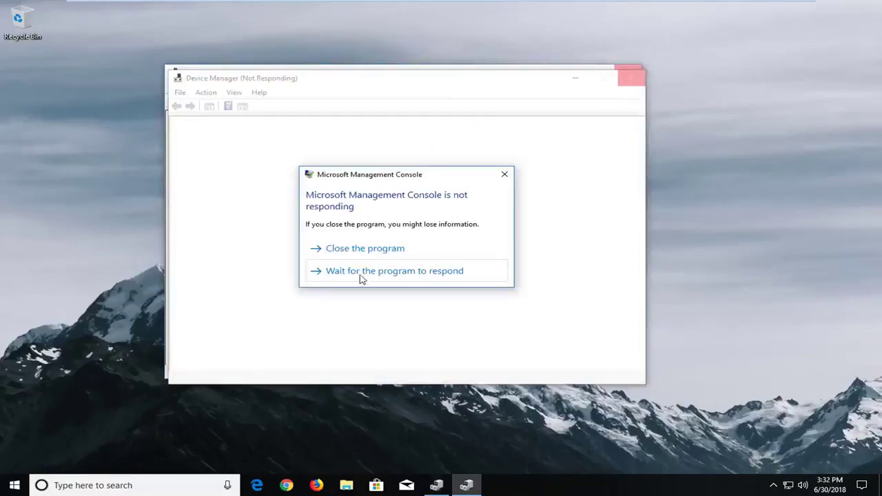
pyautogui.click(365, 251)
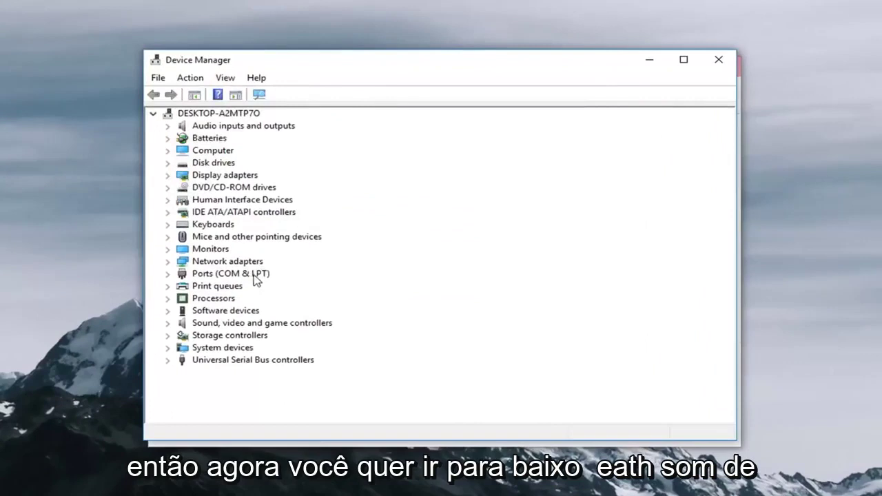
# Expand Sound, video and game controllers, view the actions available for High Definition Audio Device, and minimize Device Manager
pyautogui.click(217, 327)
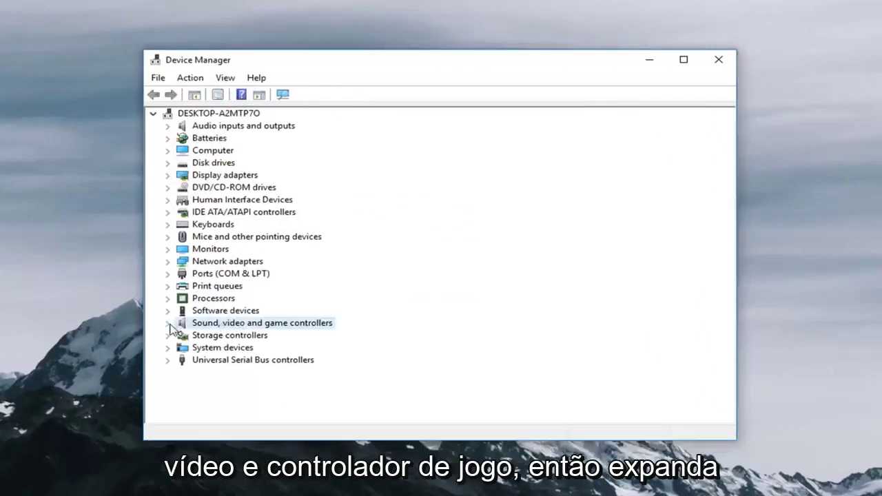
pyautogui.click(169, 324)
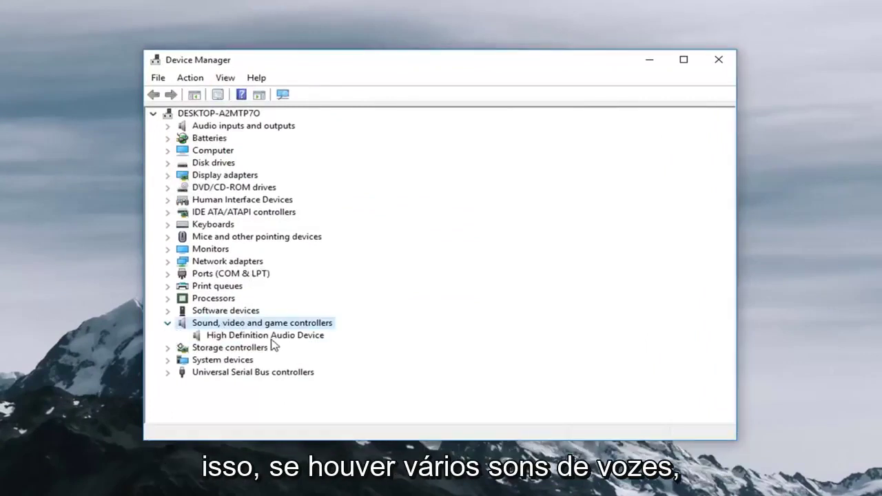
pyautogui.click(273, 337)
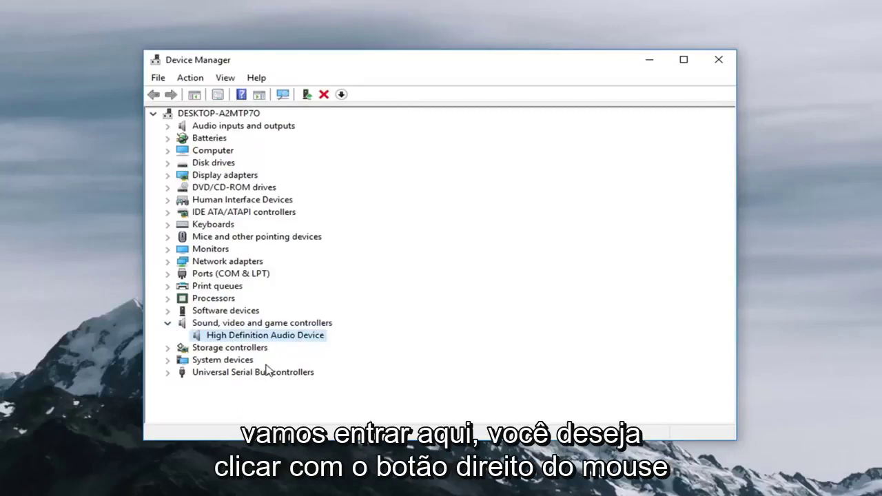
pyautogui.rightClick(256, 337)
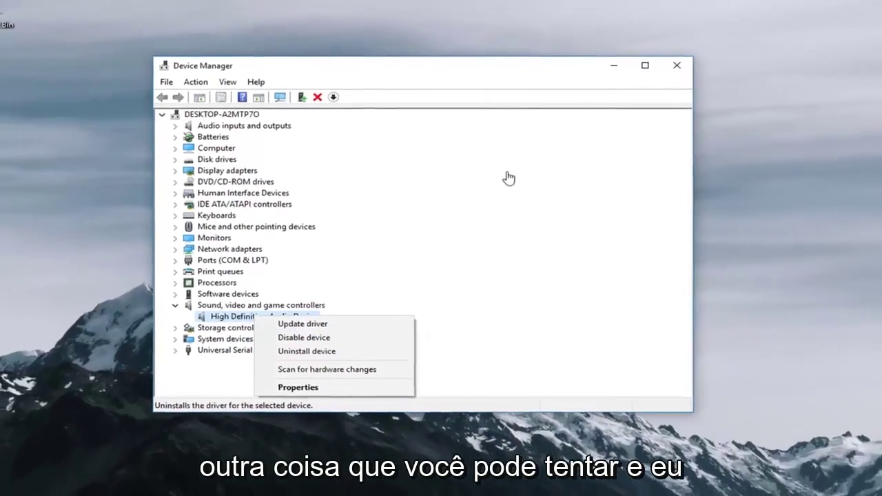
pyautogui.click(598, 68)
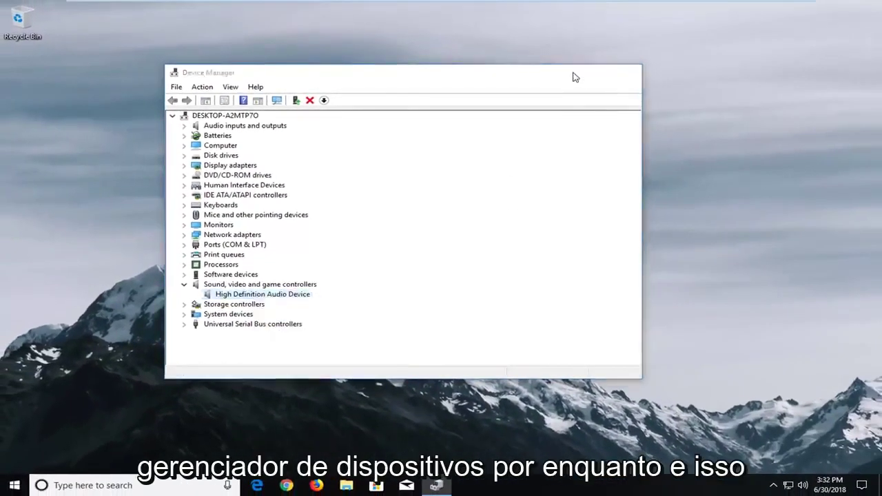
pyautogui.click(598, 68)
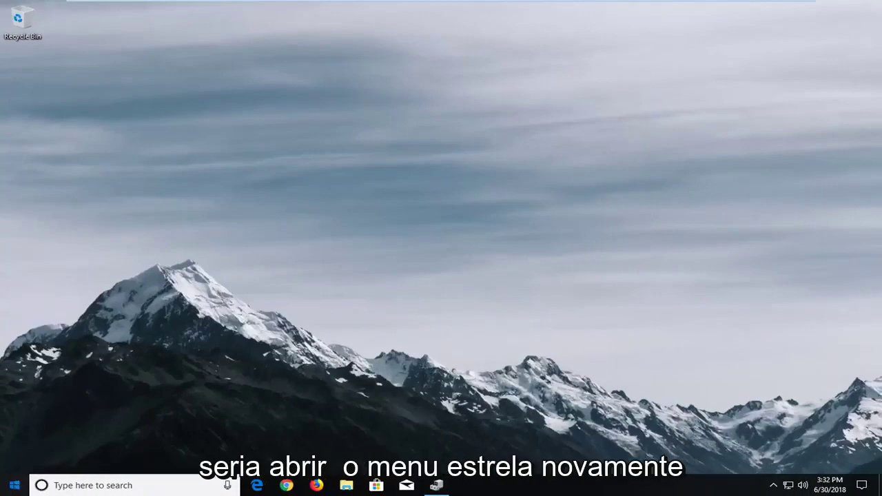
# Search for "cmd" and open Command Prompt as administrator, allowing the User Account Control request
pyautogui.click(14, 485)
pyautogui.write('cmd')
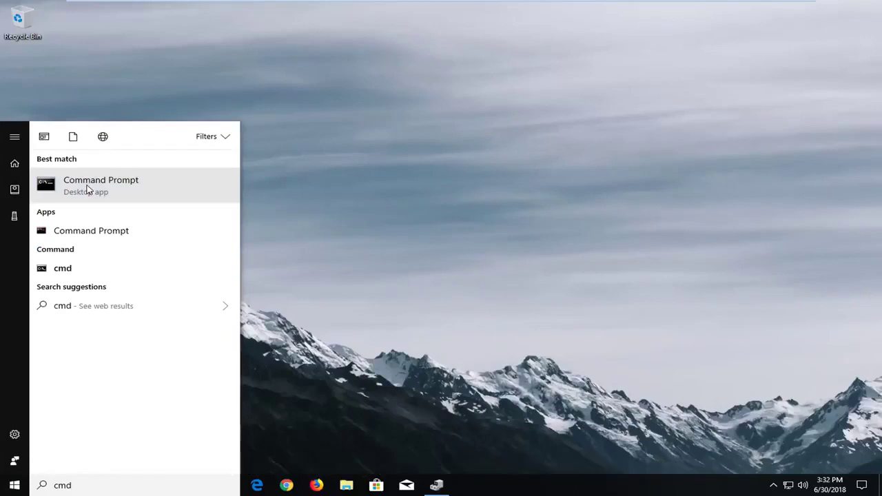
pyautogui.rightClick(87, 189)
pyautogui.click(106, 198)
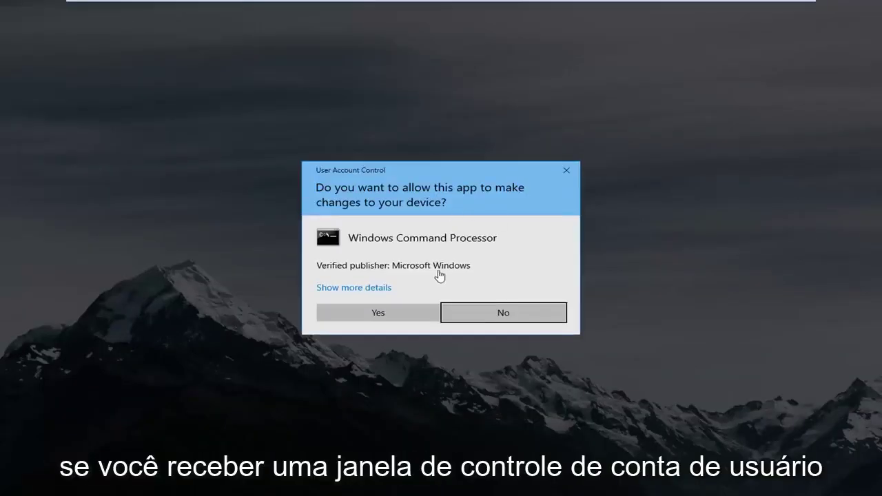
pyautogui.click(374, 311)
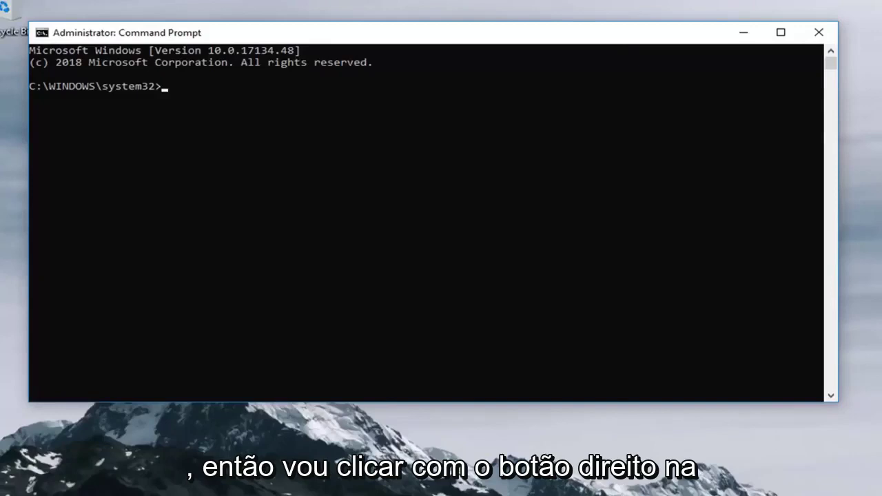
# Paste and run the command "net localgroup Administrators /add networkservice" in the elevated Command Prompt
pyautogui.moveTo(425, 34); pyautogui.dragTo(498, 69)
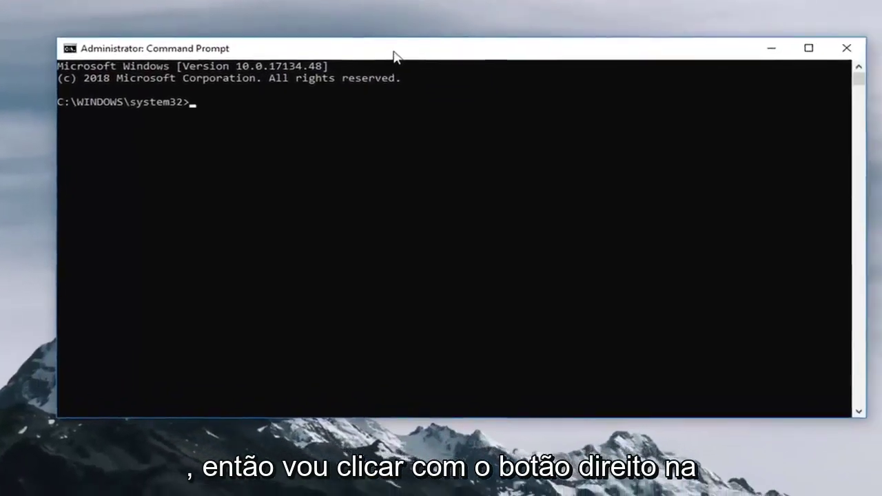
pyautogui.rightClick(437, 70)
pyautogui.moveTo(419, 160)
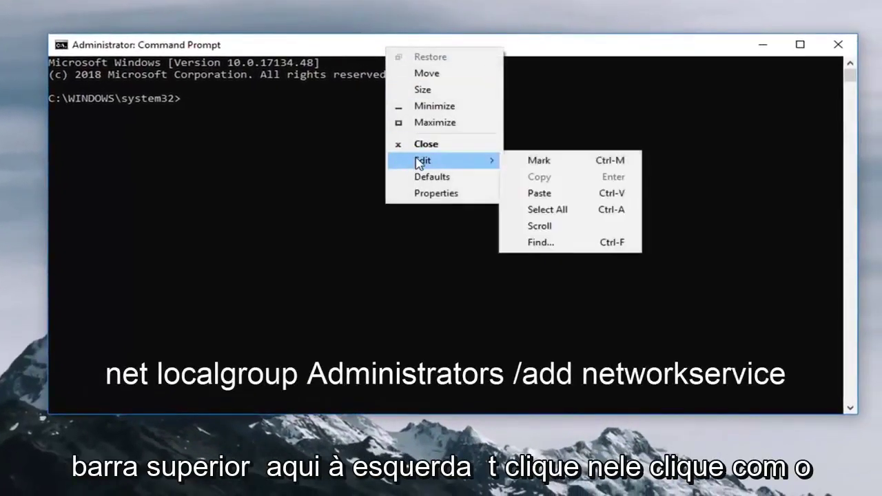
pyautogui.click(517, 196)
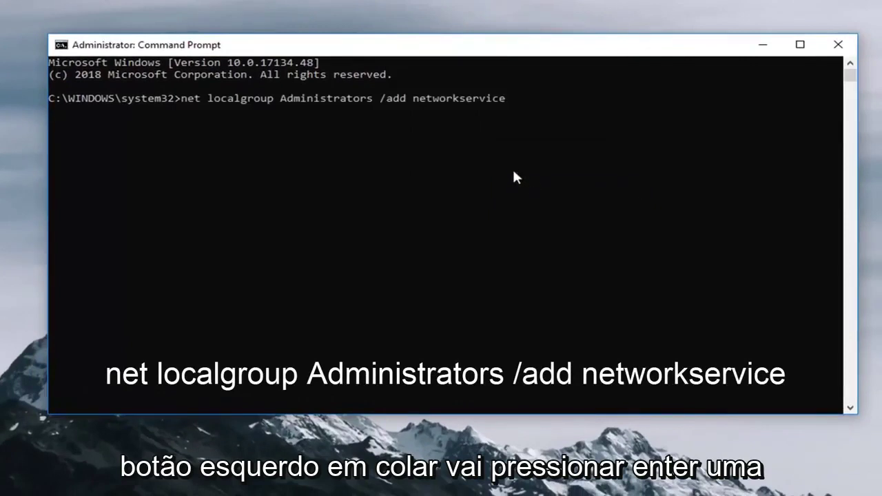
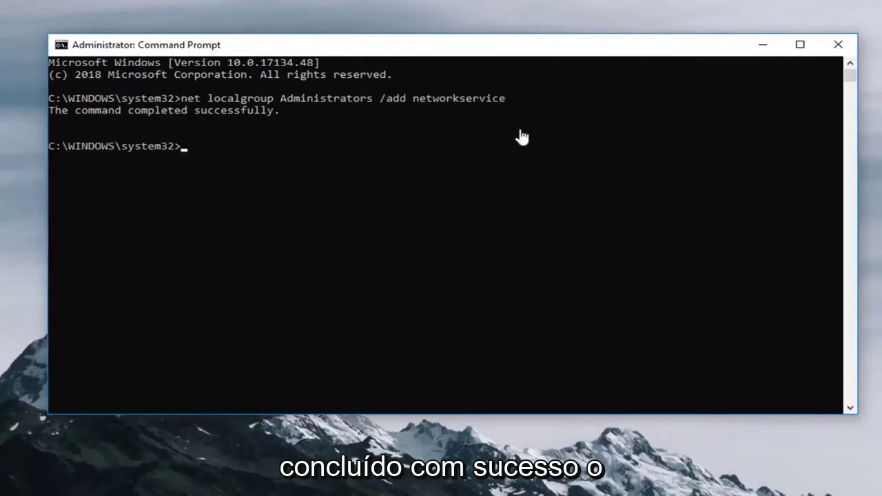
# Paste and run the command "net localgroup Administrators /add localservice", and close the Command Prompt
pyautogui.rightClick(398, 46)
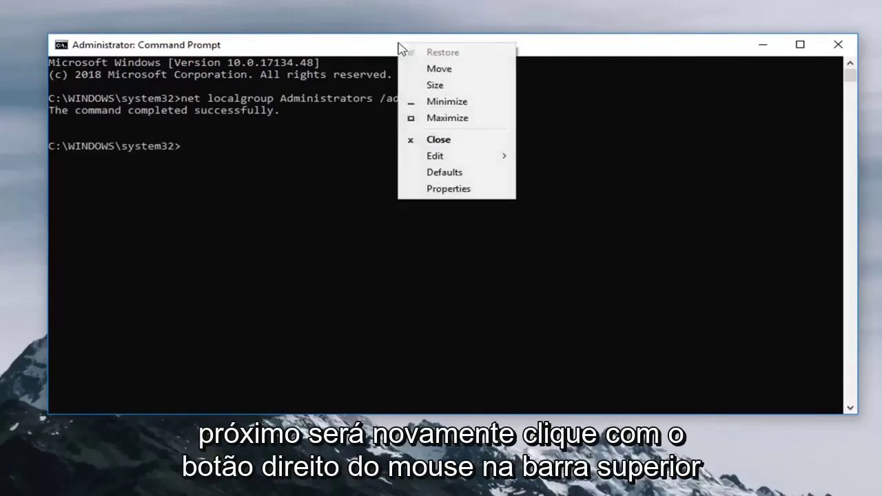
pyautogui.moveTo(451, 163)
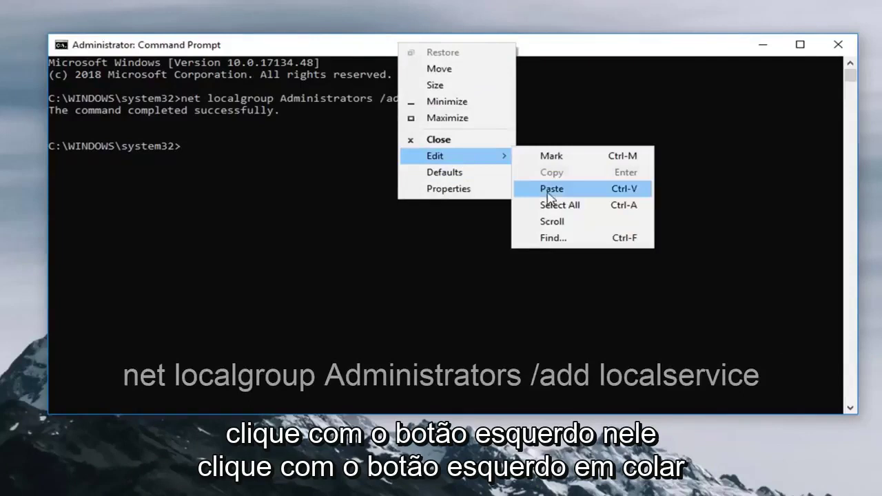
pyautogui.click(526, 191)
pyautogui.press('Return')
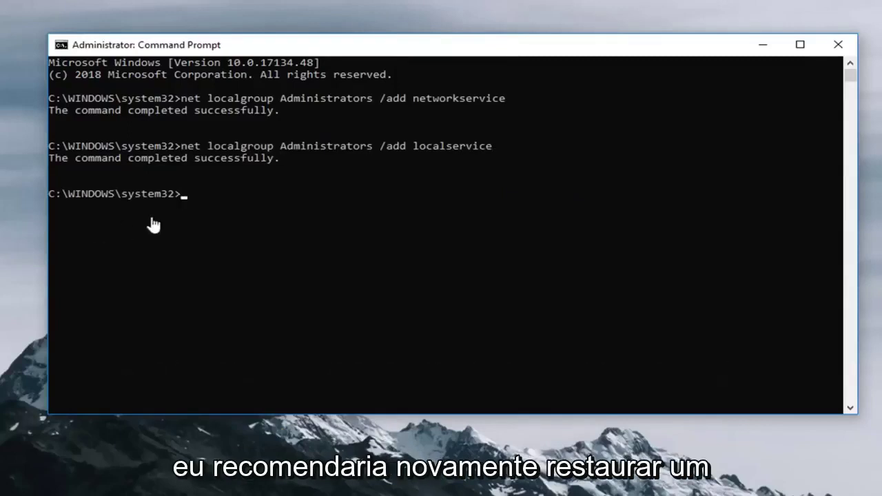
pyautogui.click(838, 45)
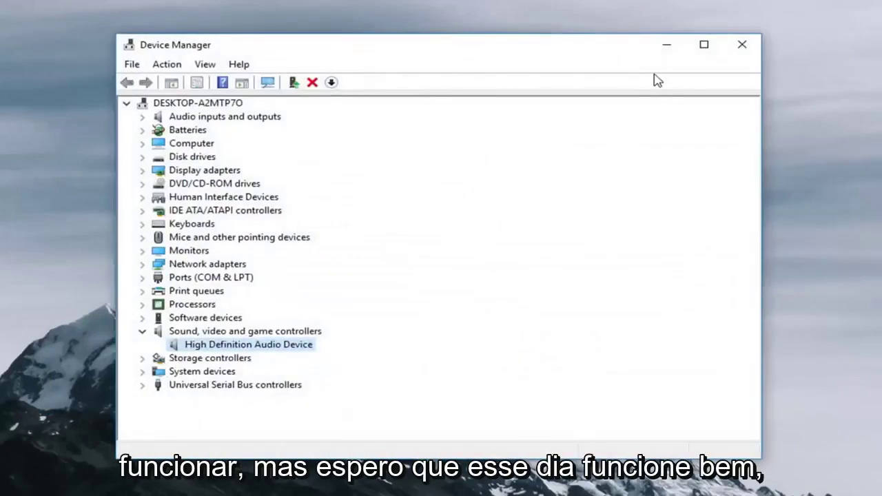
# Review the driver and device actions for High Definition Audio Device in the restored Device Manager, and close it
pyautogui.rightClick(203, 349)
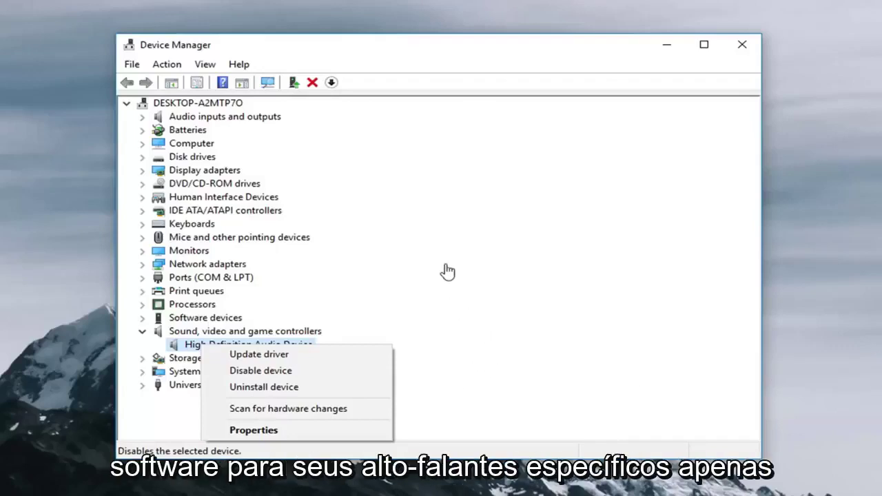
pyautogui.click(216, 359)
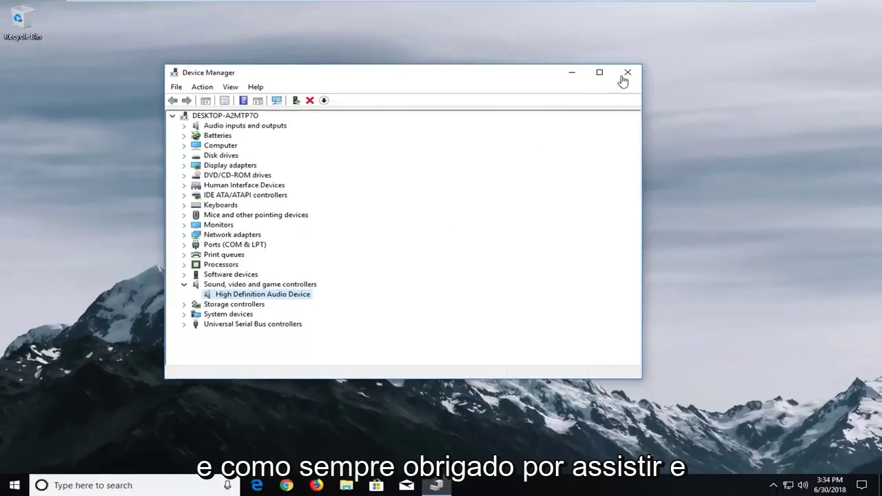
pyautogui.click(629, 73)
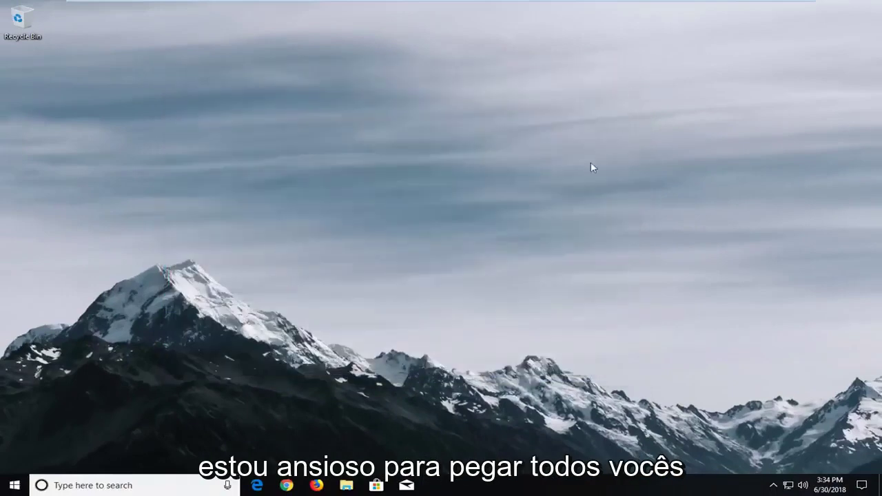